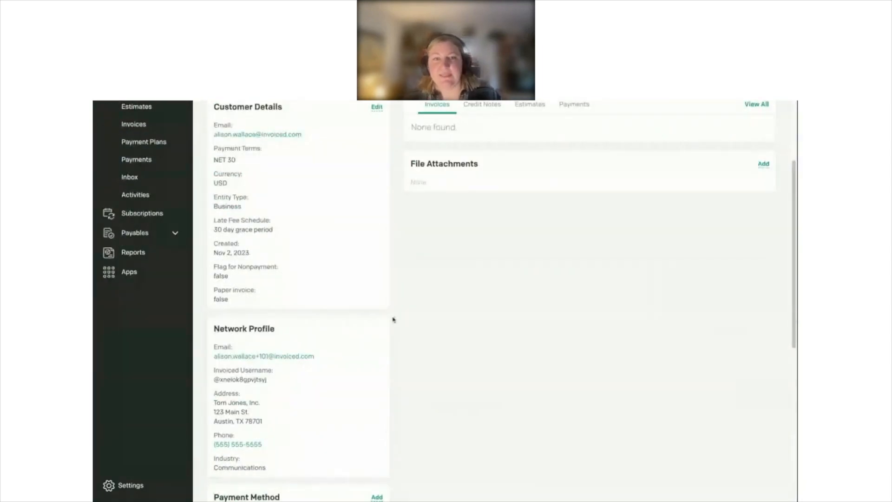
# - Start a new invoice for Tom Jones, Inc. from the customer's account page
pyautogui.scroll(-1, 434, 392)
pyautogui.scroll(4, 396, 414)
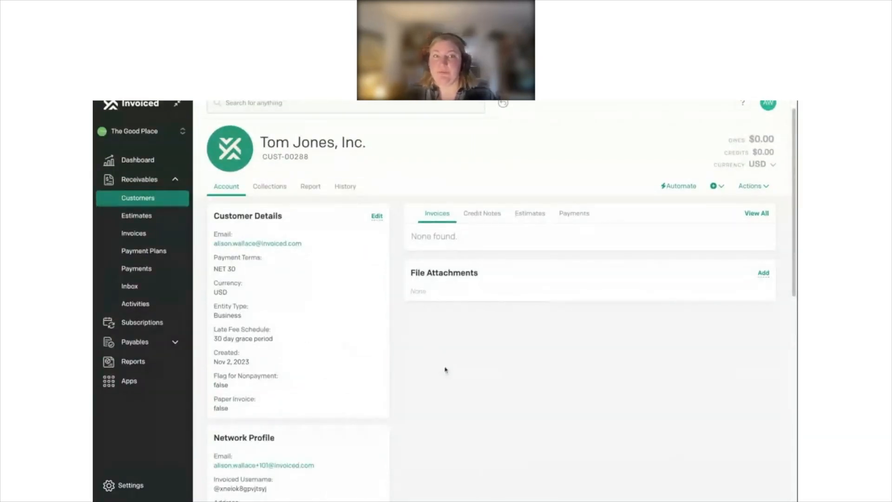
pyautogui.scroll(-1, 445, 369)
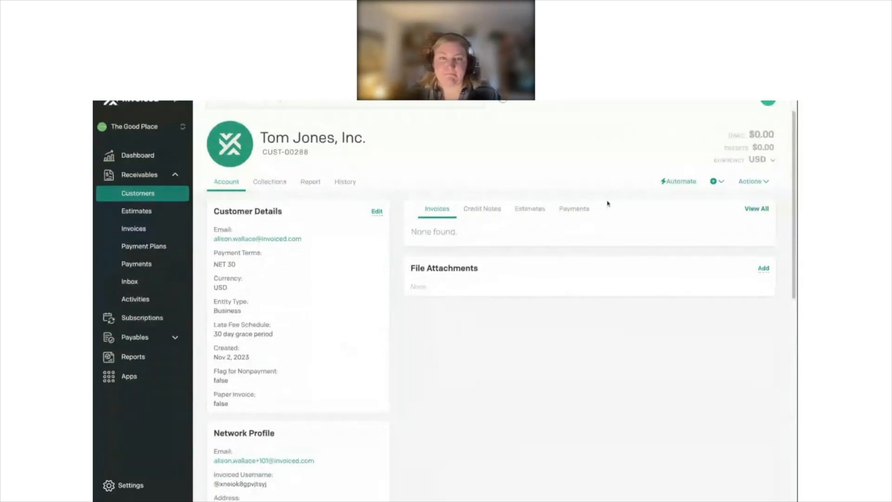
pyautogui.click(713, 184)
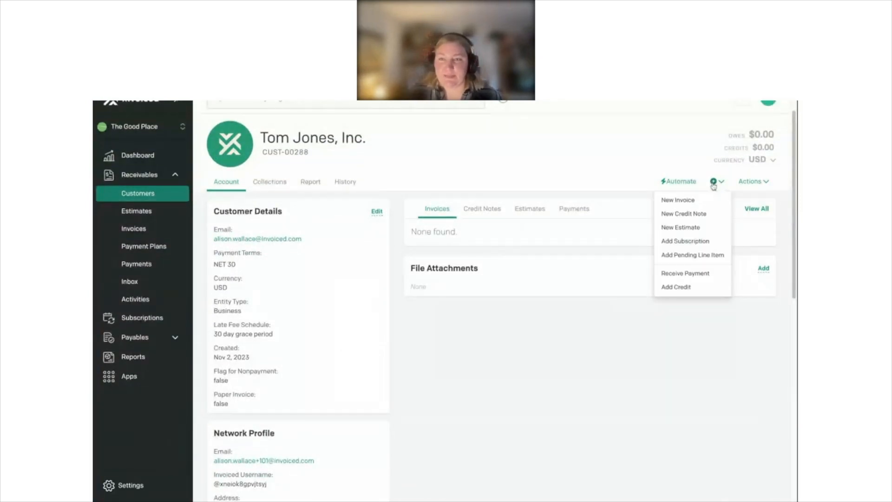
pyautogui.click(674, 201)
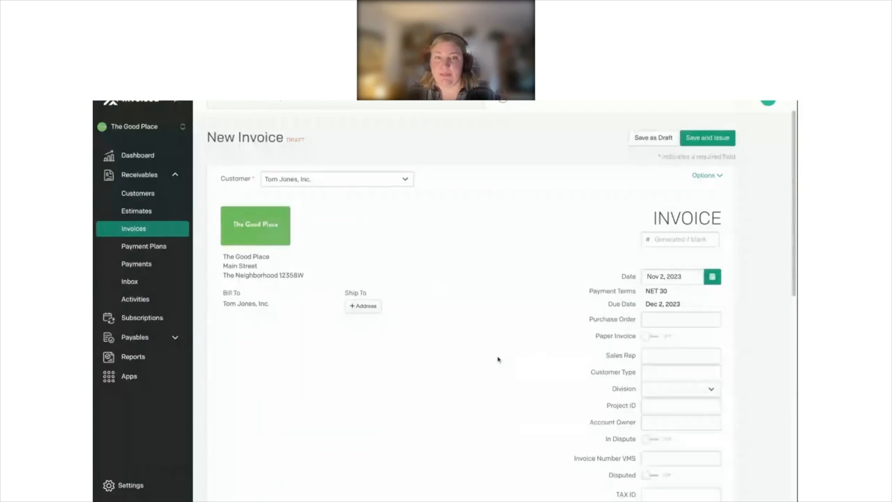
# - Add the ">100 Cameras" catalog item to the invoice and set its quantity to 25
pyautogui.scroll(-7, 499, 359)
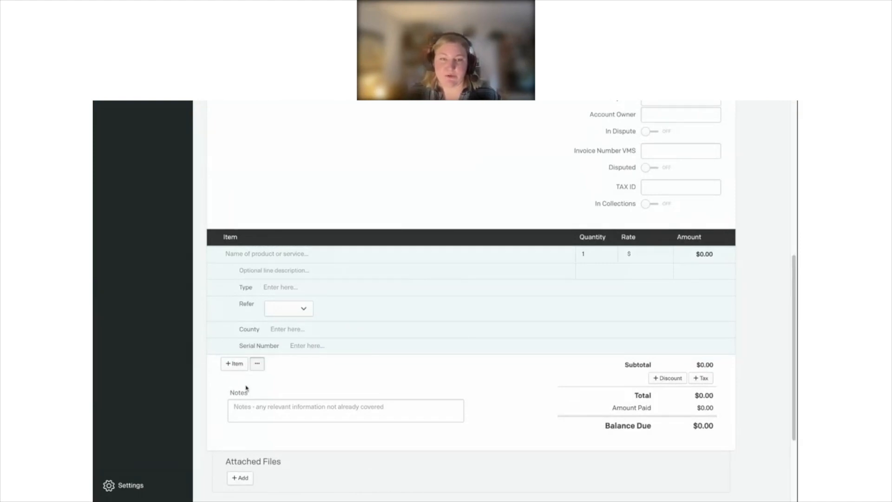
pyautogui.click(234, 364)
pyautogui.scroll(-1, 407, 268)
pyautogui.click(376, 227)
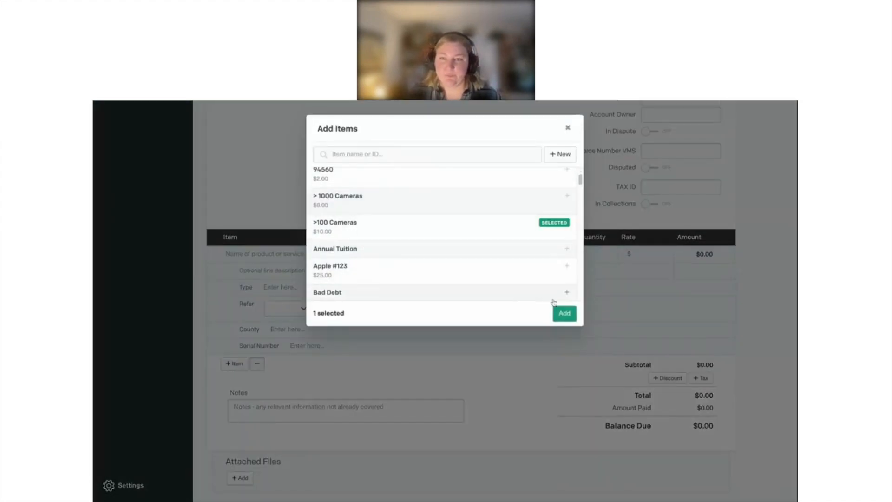
pyautogui.click(565, 313)
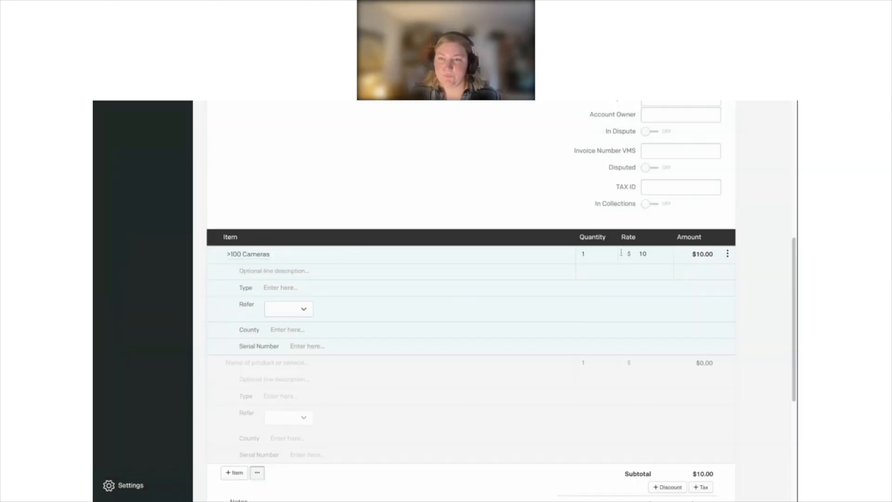
pyautogui.click(593, 256)
pyautogui.press('BackSpace')
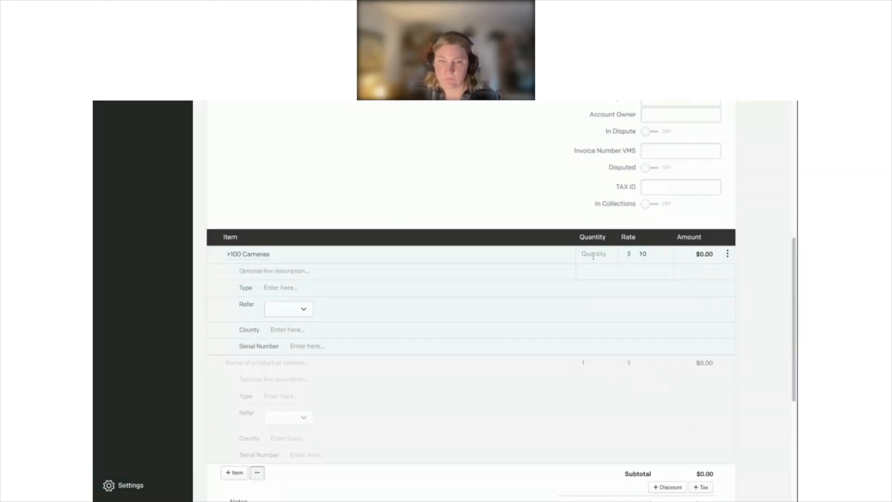
pyautogui.write('25')
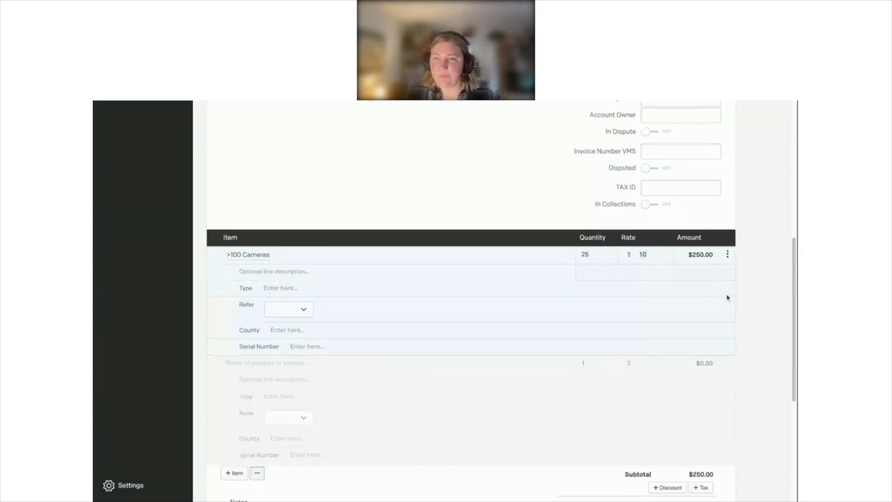
# - Fill in the purchase order number on the new invoice
pyautogui.scroll(4, 728, 295)
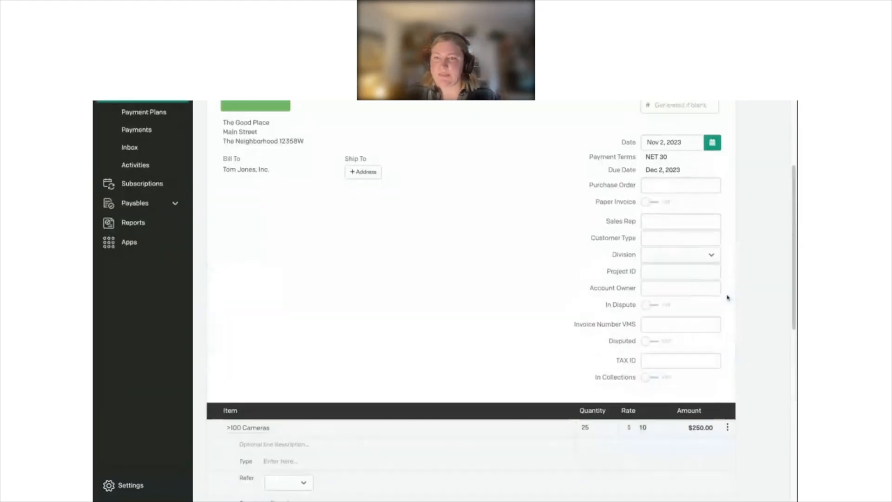
pyautogui.click(668, 190)
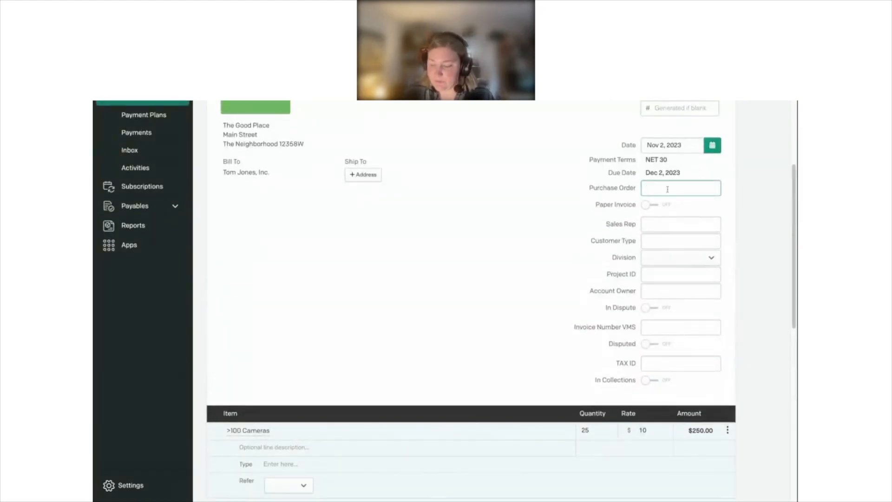
pyautogui.write('1111')
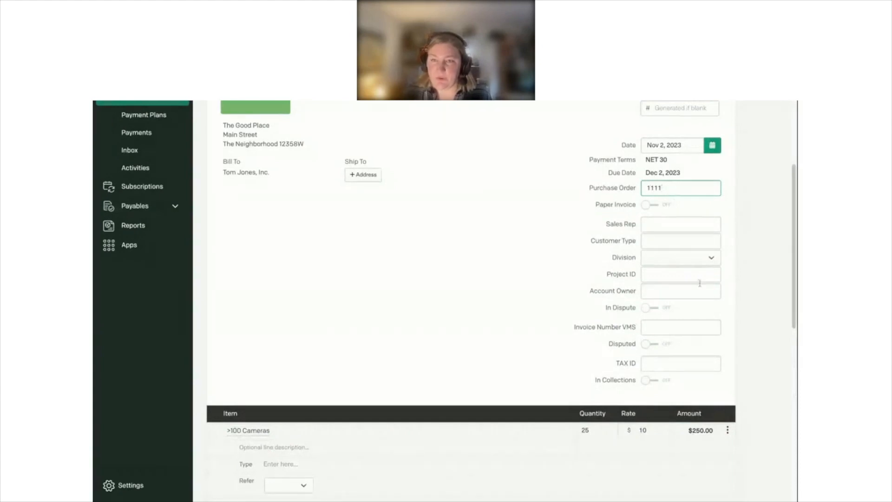
# - Check the invoice's payment terms and due date, and save and issue the invoice
pyautogui.scroll(-1, 695, 294)
pyautogui.scroll(1, 696, 295)
pyautogui.moveTo(654, 173)
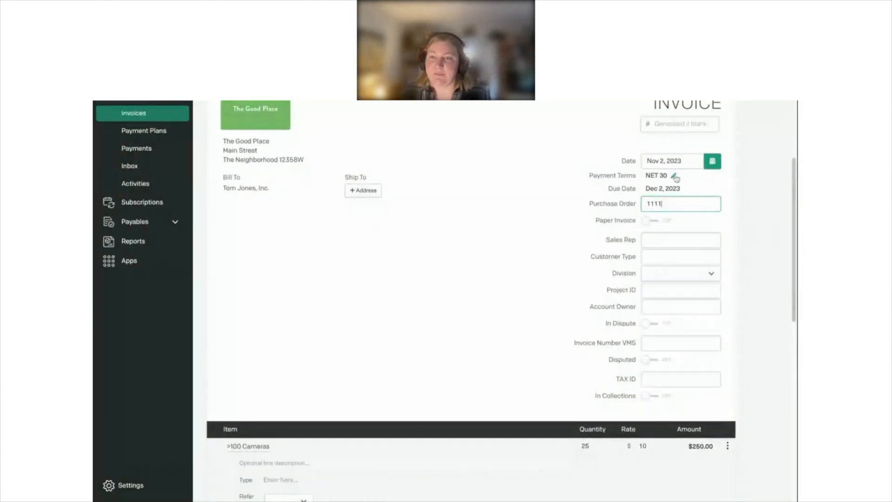
pyautogui.scroll(1, 710, 208)
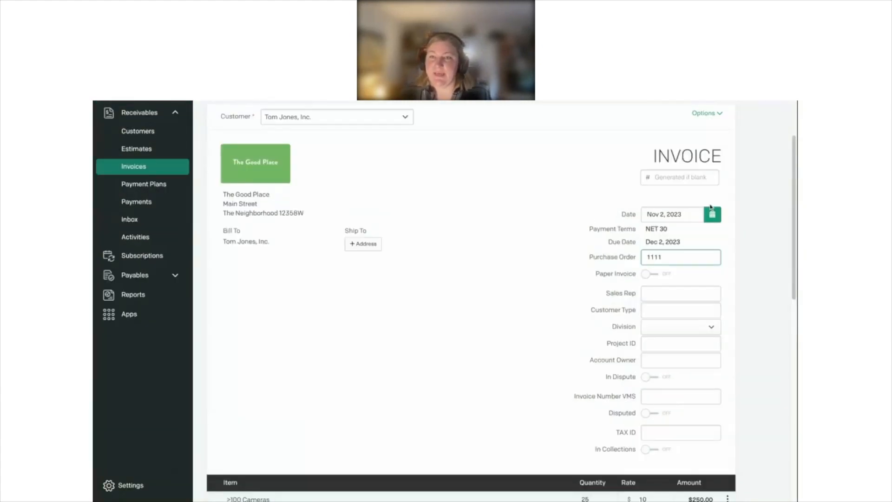
pyautogui.scroll(1, 711, 207)
pyautogui.moveTo(665, 239)
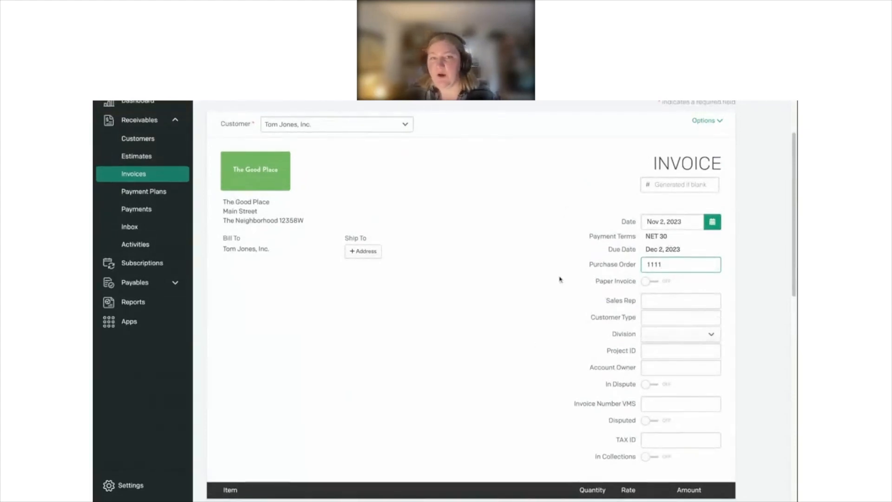
pyautogui.scroll(-1, 561, 358)
pyautogui.scroll(-5, 463, 352)
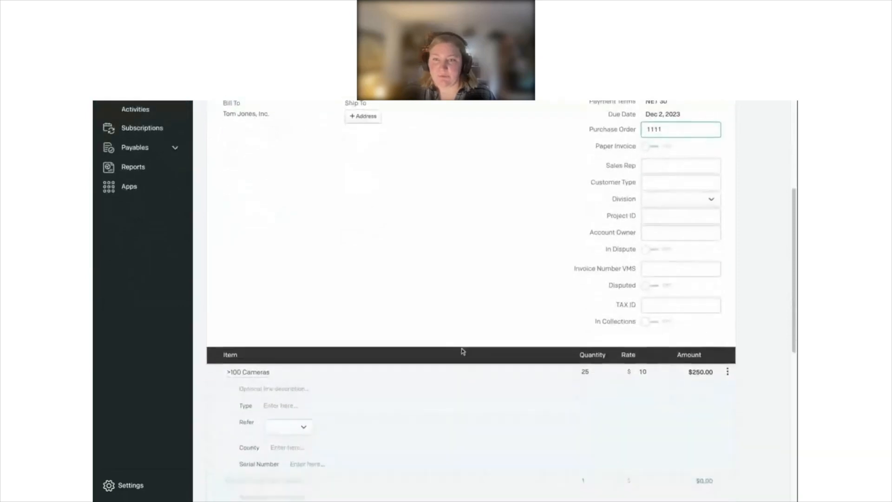
pyautogui.scroll(-5, 462, 352)
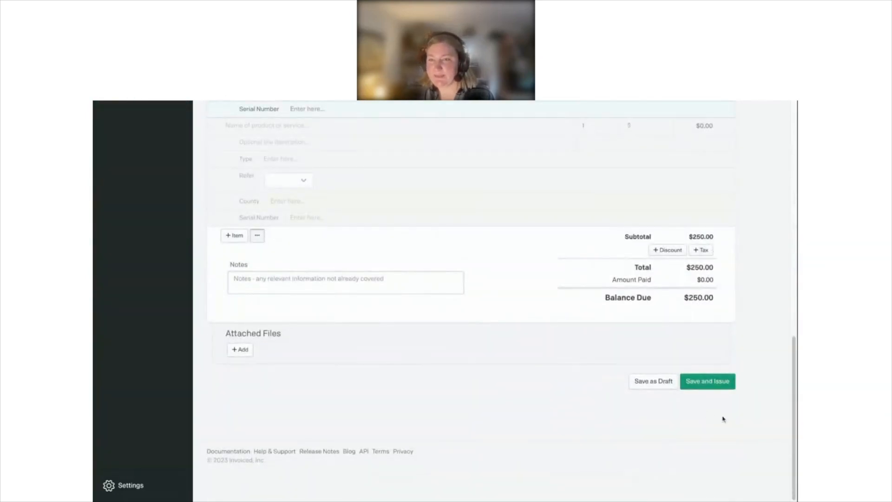
pyautogui.click(715, 385)
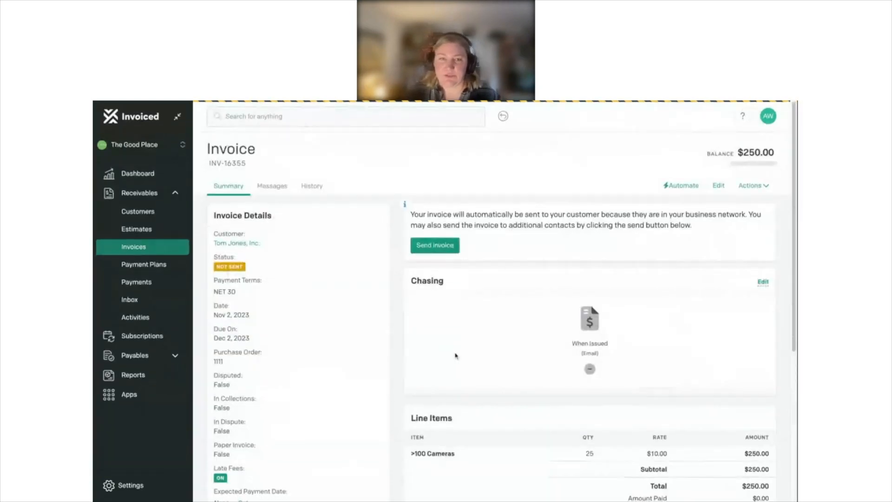
pyautogui.scroll(-1, 456, 356)
pyautogui.scroll(1, 455, 356)
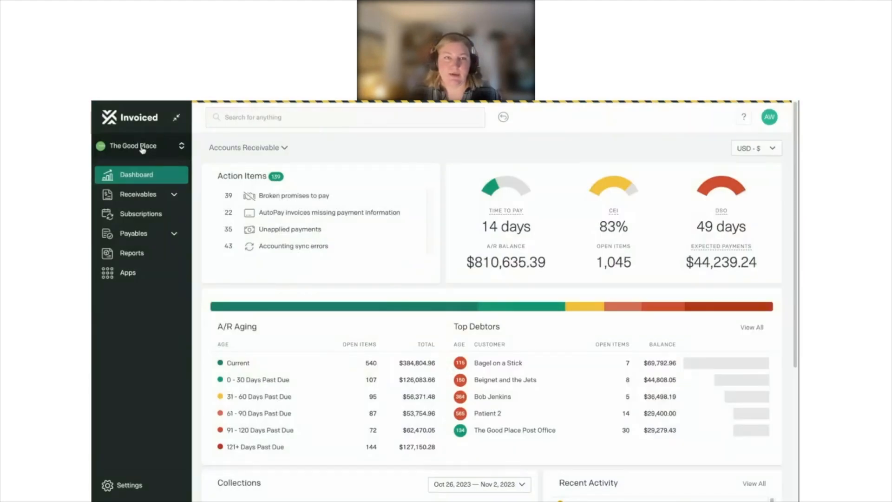
# - Switch the active business from The Good Place to Tom Jones, Inc
pyautogui.click(142, 147)
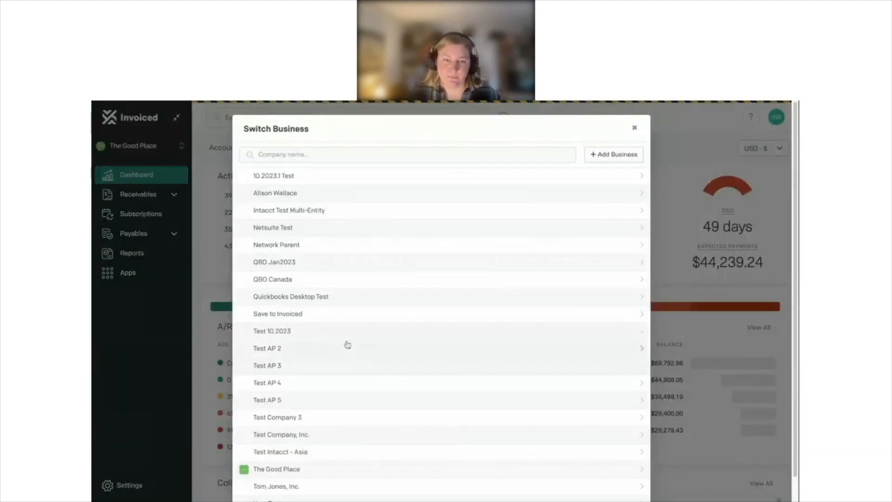
pyautogui.scroll(-1, 345, 344)
pyautogui.click(290, 462)
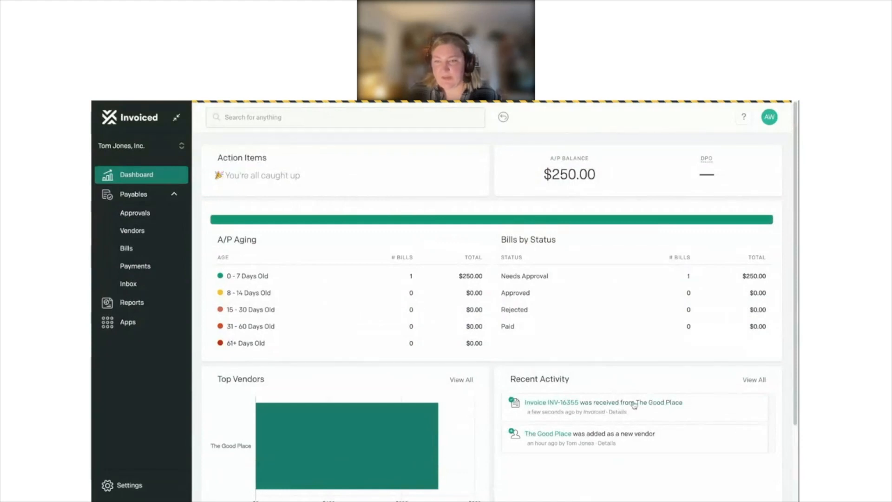
# - Open The Good Place's vendor record and view its bill that is pending approval
pyautogui.click(135, 231)
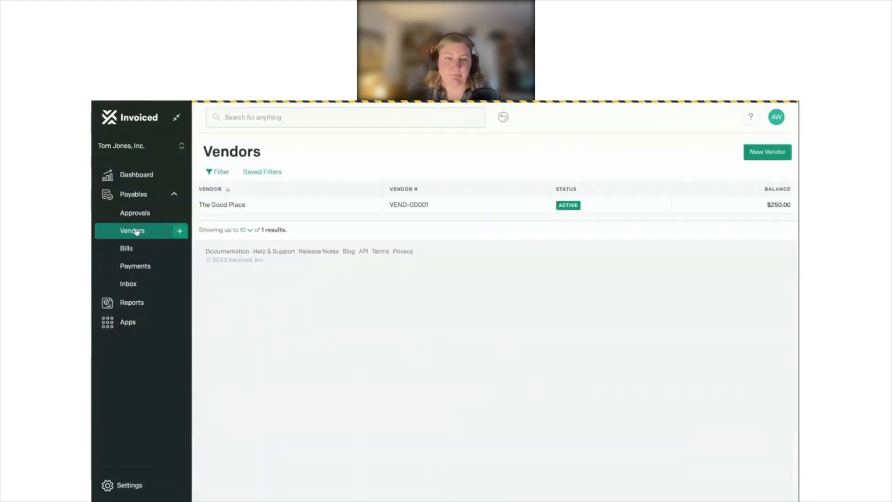
pyautogui.click(227, 205)
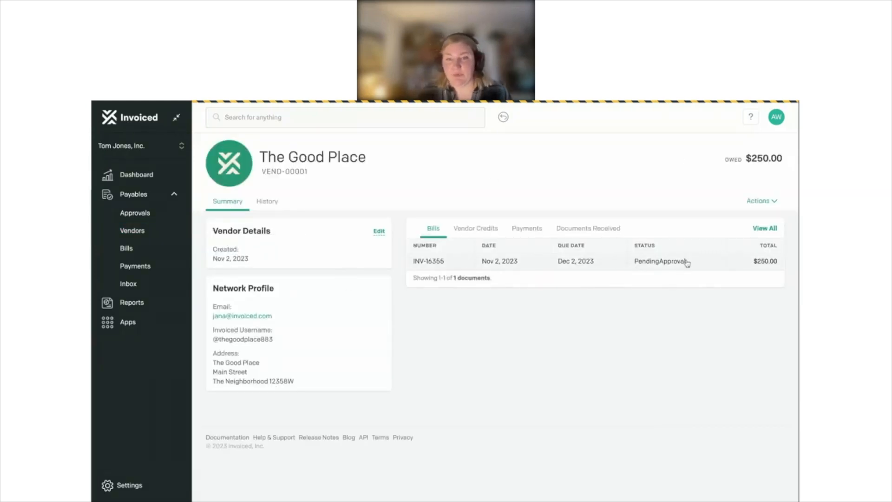
pyautogui.click(428, 262)
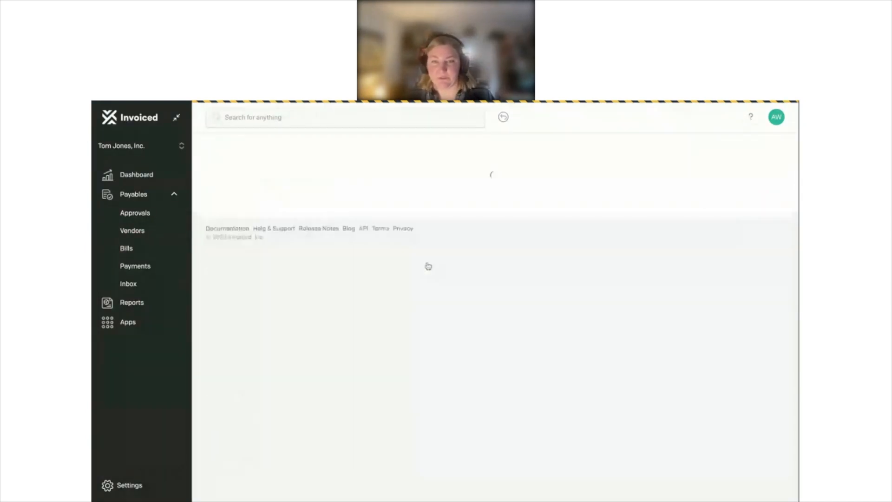
pyautogui.scroll(-1, 624, 332)
pyautogui.scroll(1, 624, 333)
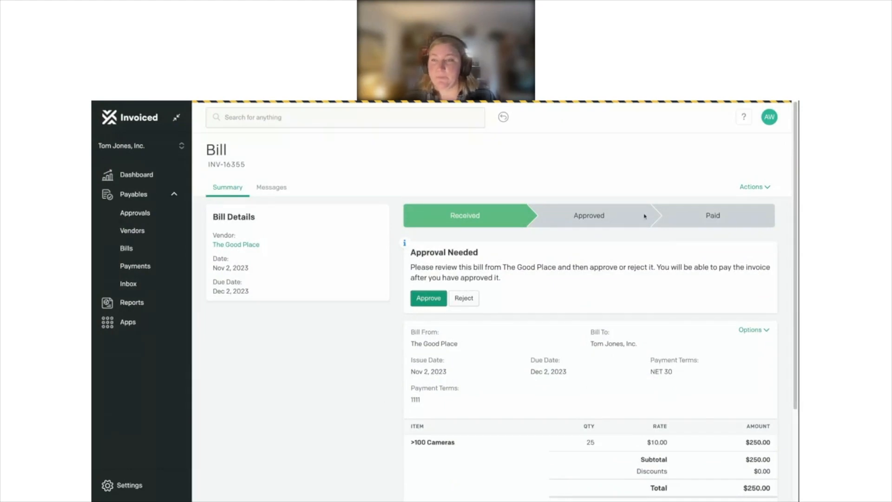
# - Create a new accounts payable approval workflow and name it "Test Workflow"
pyautogui.click(136, 491)
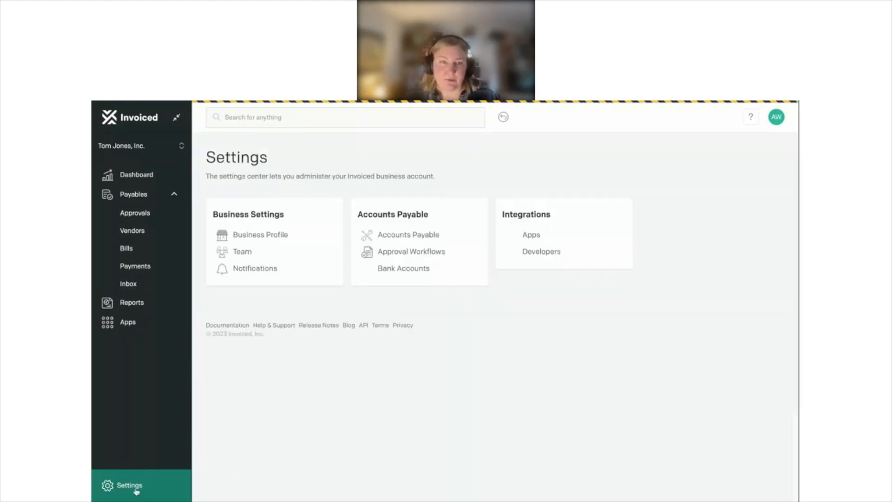
pyautogui.click(441, 253)
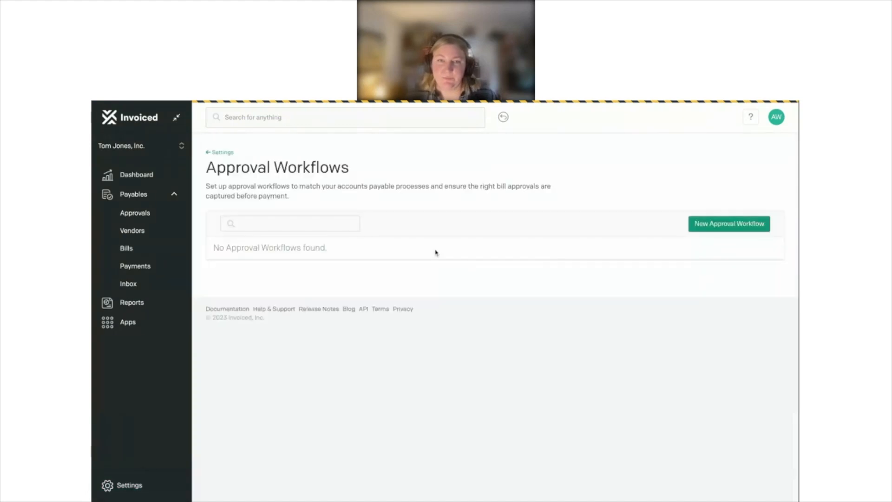
pyautogui.click(707, 227)
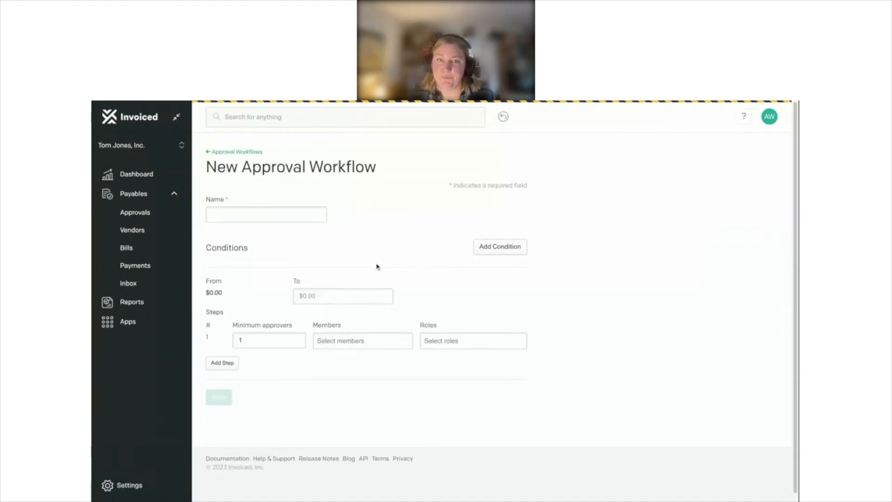
pyautogui.click(227, 209)
pyautogui.write('Test Workflow')
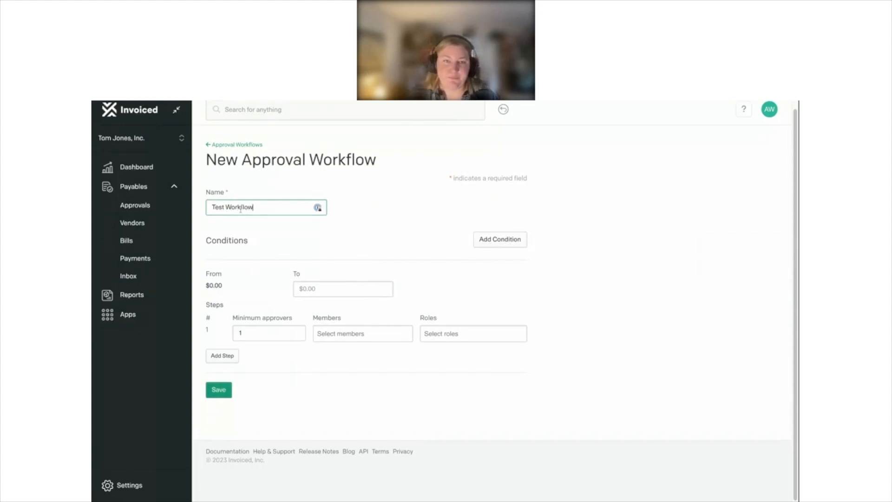
# - Set the first condition's upper limit to $50 and have bills in that range approved automatically
pyautogui.click(344, 282)
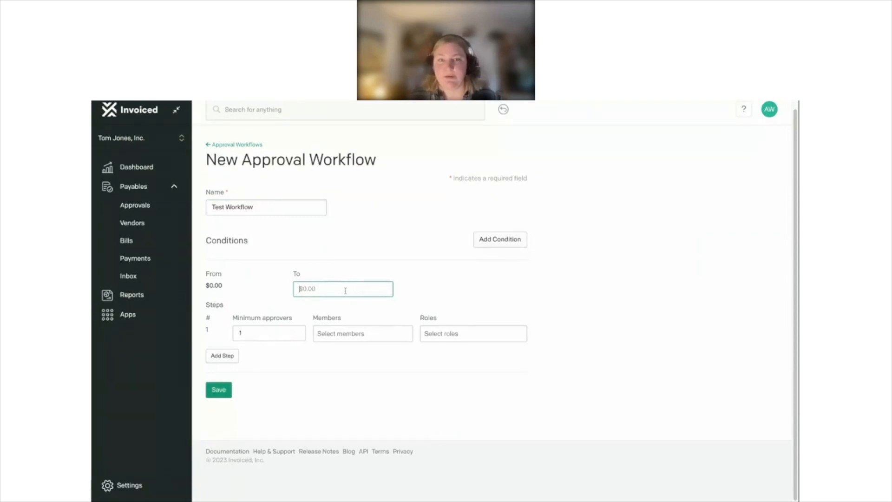
pyautogui.write('50')
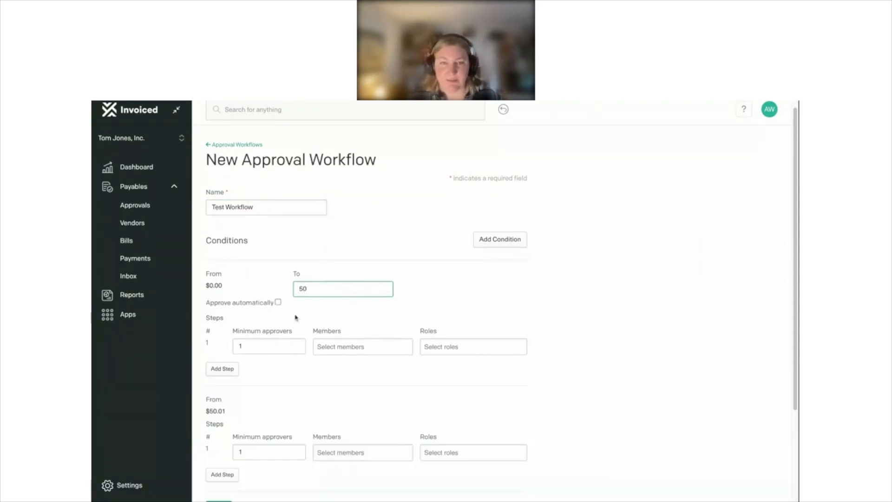
pyautogui.click(278, 302)
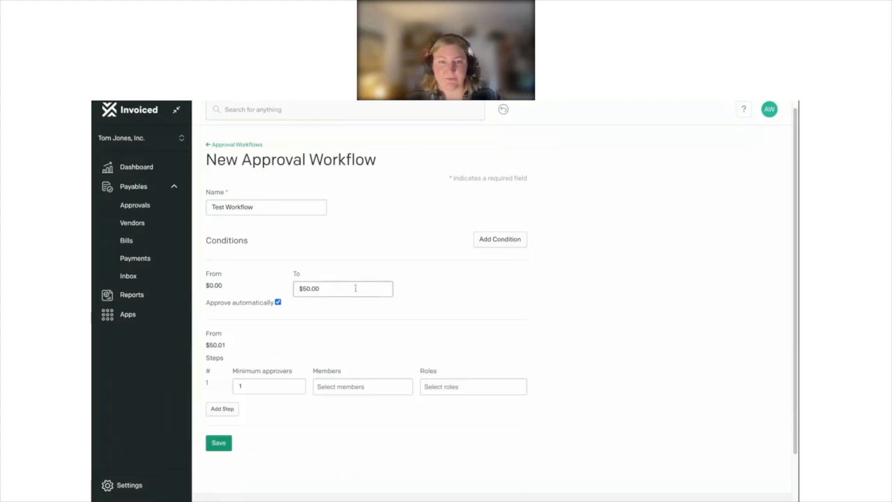
# - Assign the Administrator role as approver of the first approval step for bills from $50.01
pyautogui.scroll(-1, 409, 316)
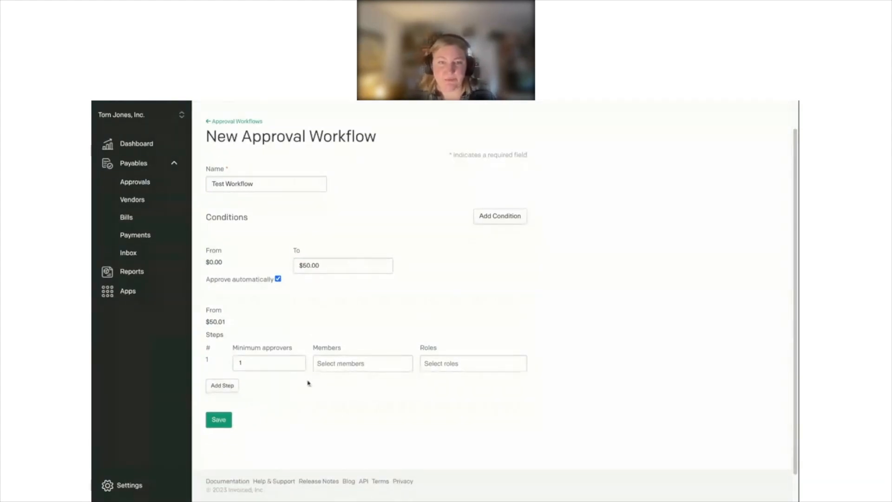
pyautogui.click(270, 364)
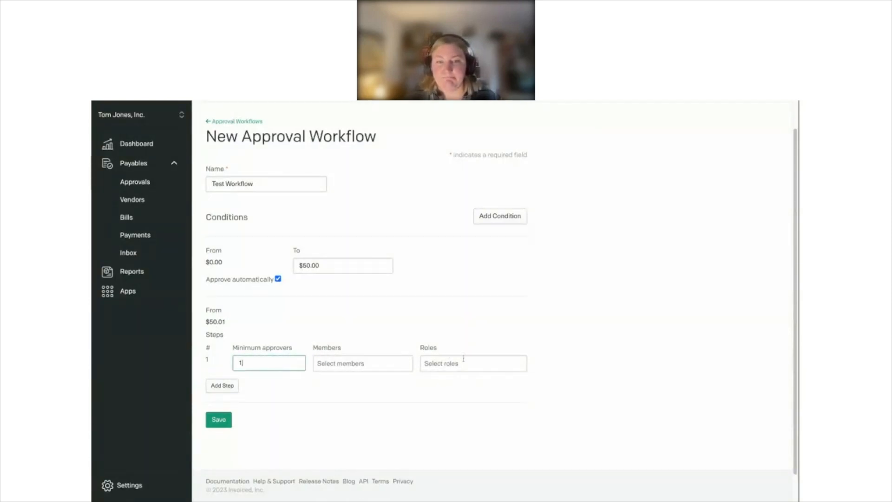
pyautogui.click(464, 358)
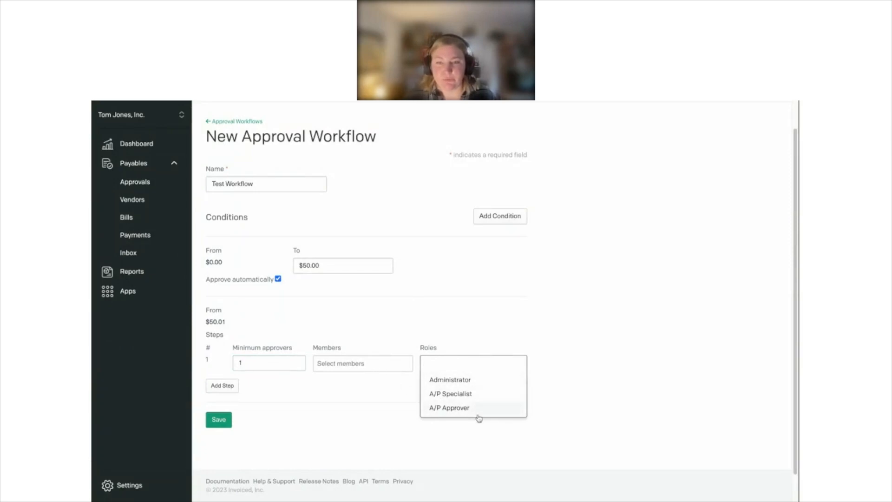
pyautogui.click(483, 383)
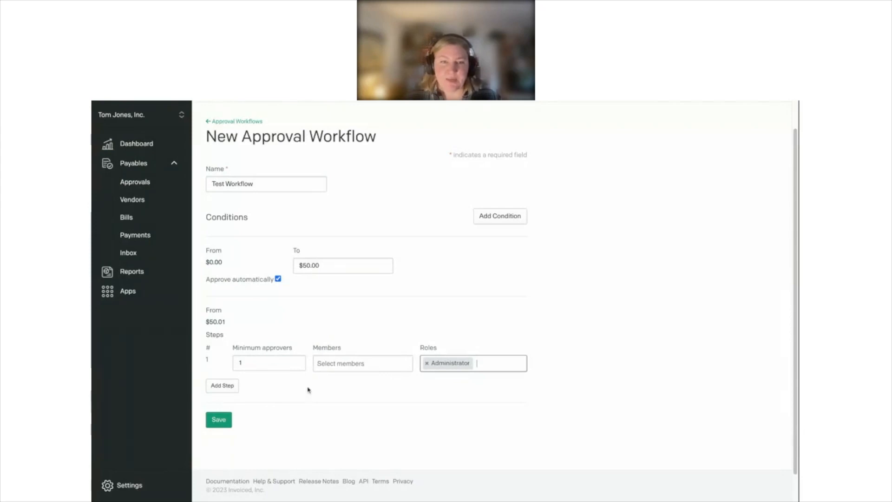
pyautogui.click(251, 362)
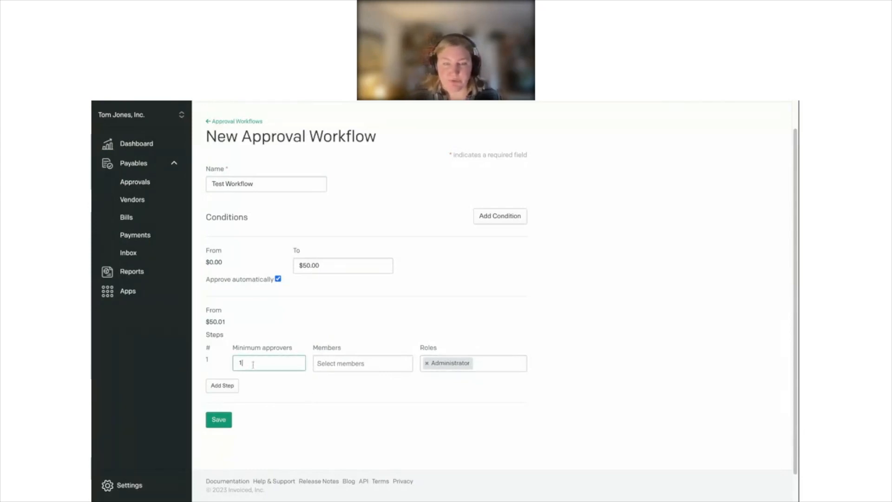
pyautogui.click(362, 367)
pyautogui.click(405, 321)
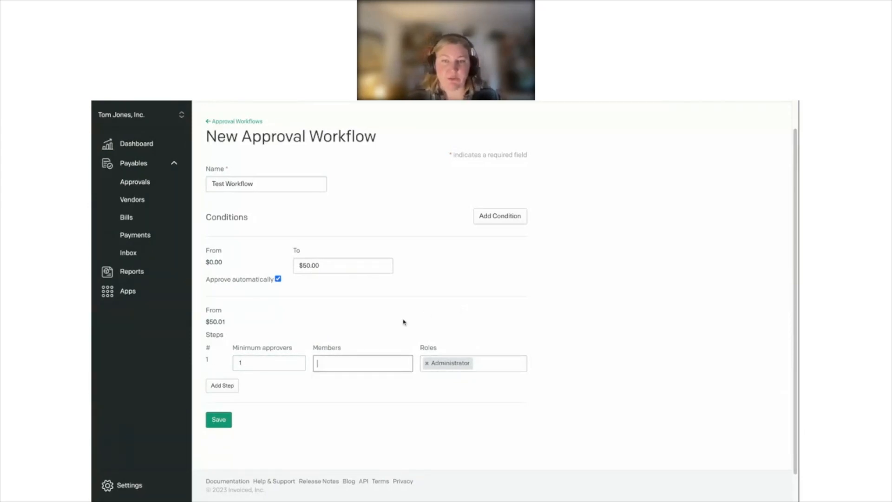
# - Replace the first approval step's role with A/P Specialist
pyautogui.click(426, 363)
pyautogui.click(448, 364)
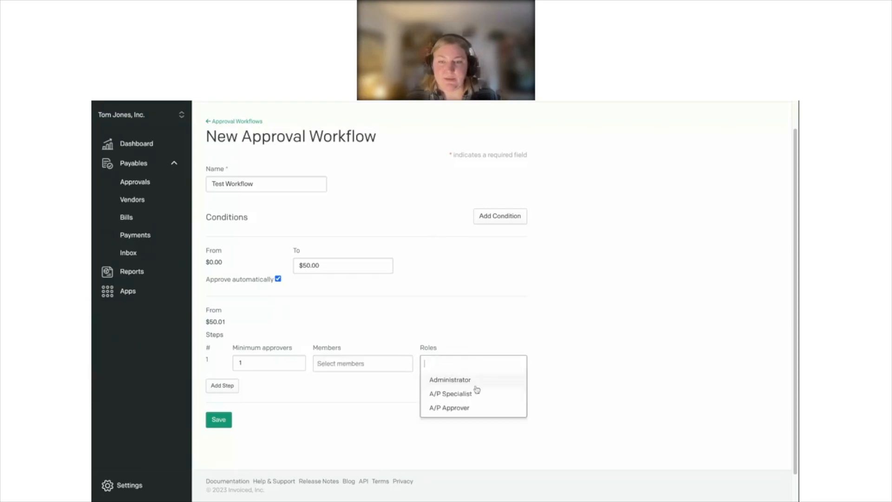
pyautogui.click(486, 398)
# - Add a second approval step with the Administrator role, and remove that step again
pyautogui.click(232, 387)
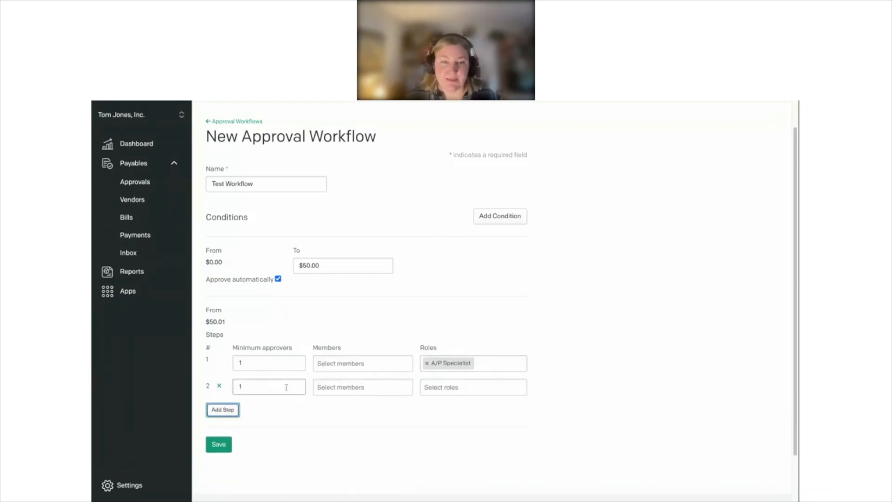
pyautogui.click(427, 384)
pyautogui.click(478, 407)
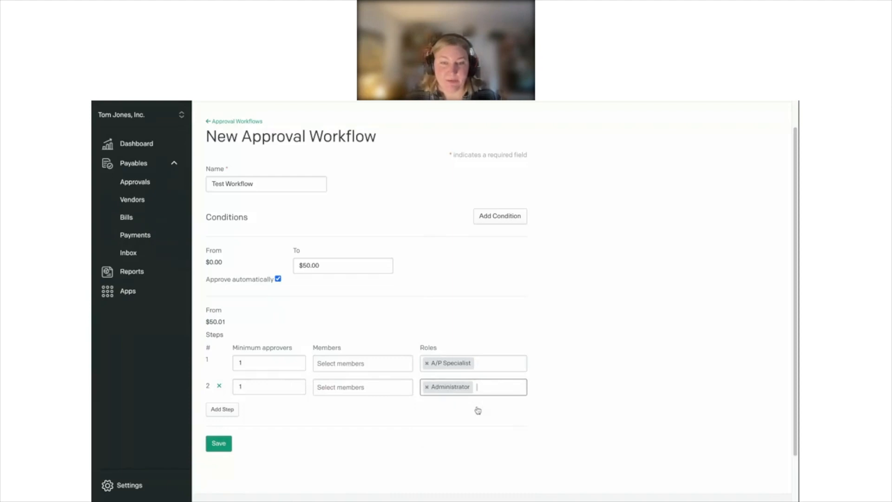
pyautogui.click(427, 387)
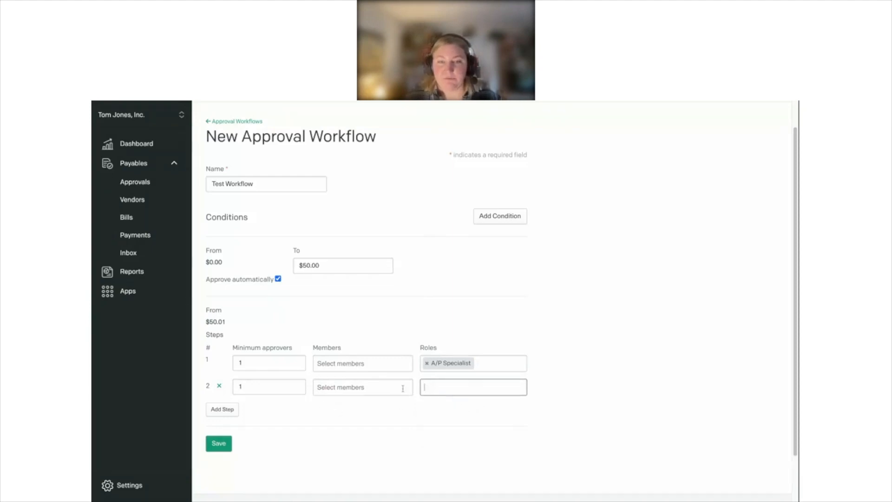
pyautogui.click(219, 386)
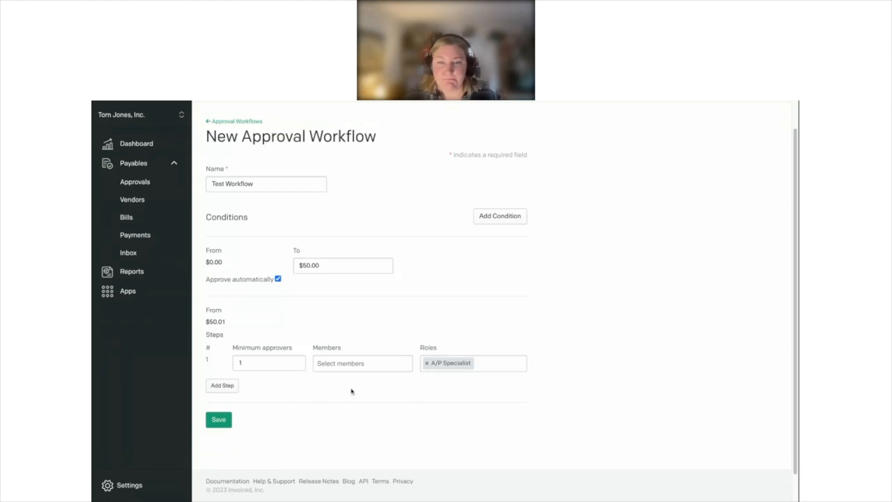
# - Set the first approval step's role back to Administrator and try to save the workflow
pyautogui.click(427, 362)
pyautogui.click(446, 365)
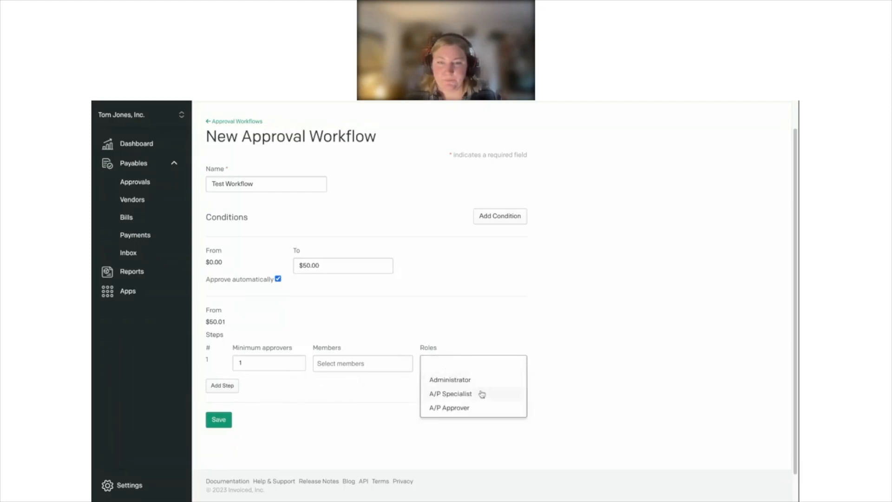
pyautogui.click(470, 384)
pyautogui.click(220, 420)
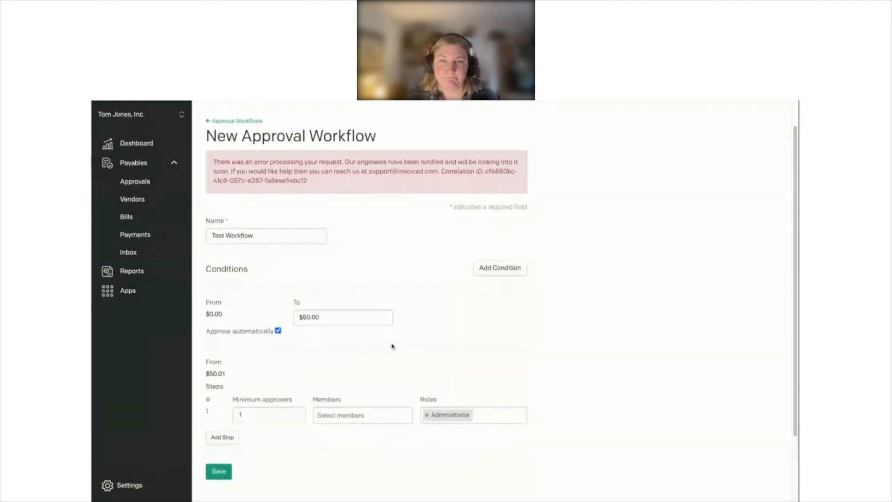
pyautogui.scroll(-2, 392, 346)
pyautogui.scroll(-3, 391, 346)
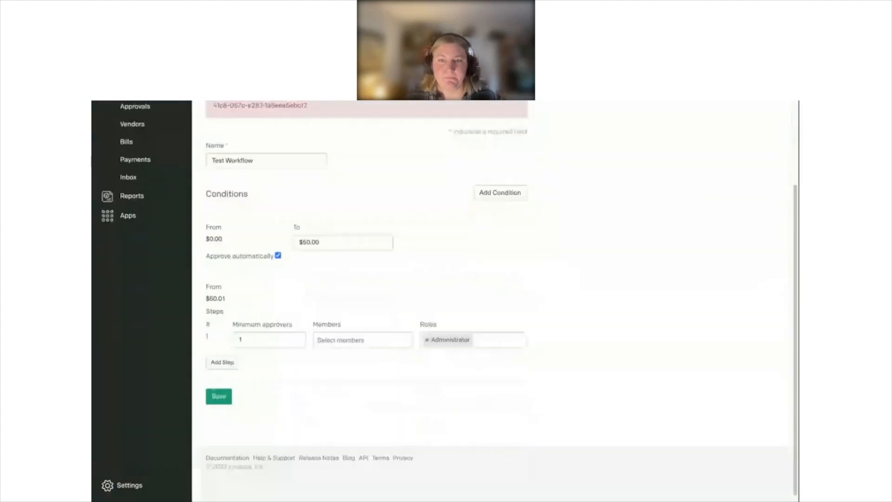
pyautogui.scroll(5, 239, 211)
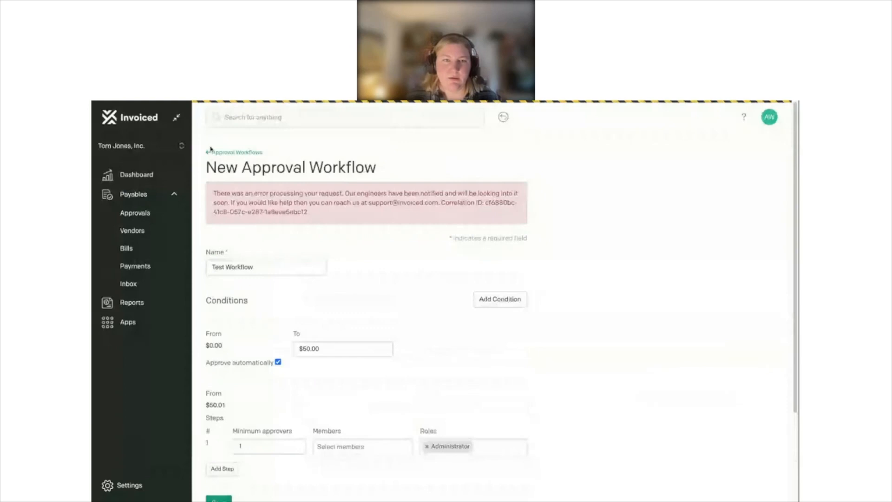
pyautogui.scroll(-3, 404, 305)
pyautogui.scroll(3, 404, 305)
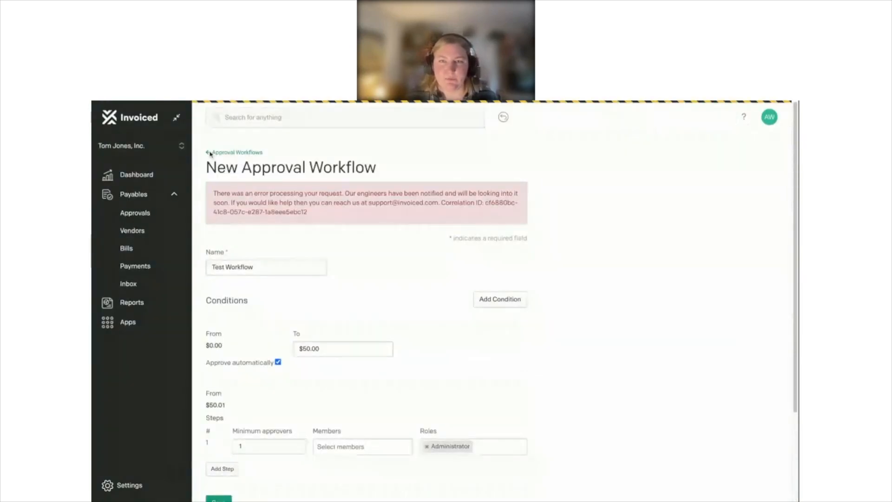
# - Leave the workflow form, reopen the recently viewed bill from The Good Place and approve it
pyautogui.click(210, 153)
pyautogui.click(503, 118)
pyautogui.click(533, 151)
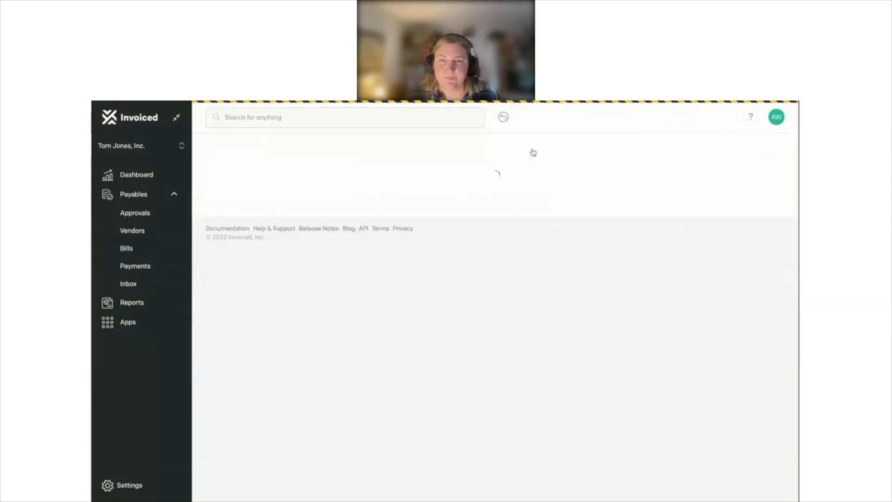
pyautogui.scroll(-2, 496, 331)
pyautogui.click(430, 228)
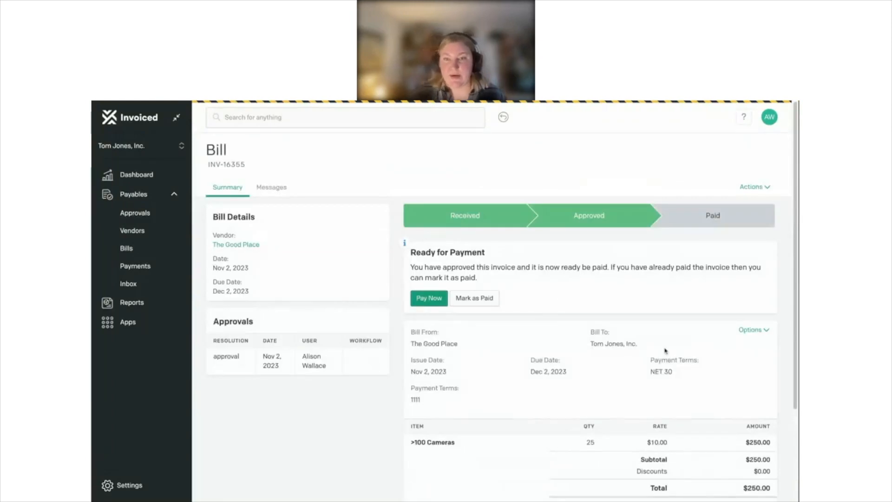
# - Review the approved bill from The Good Place, pay it and reload its record
pyautogui.scroll(-1, 665, 351)
pyautogui.scroll(-1, 666, 351)
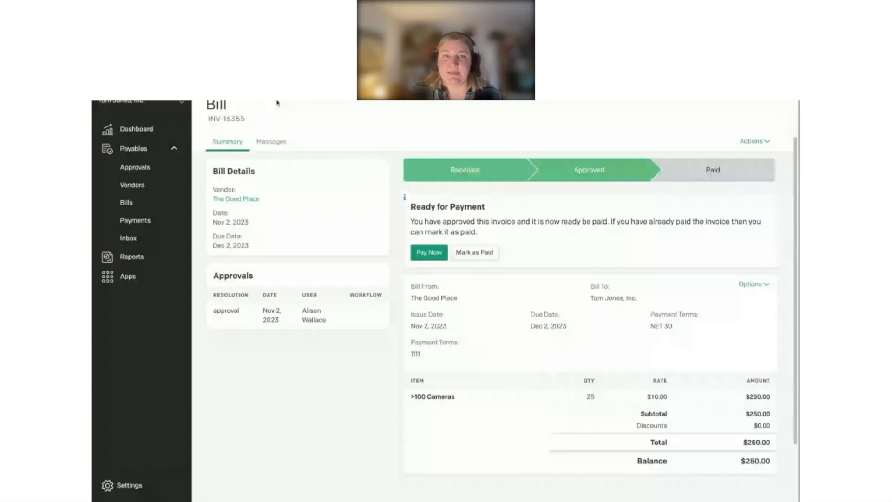
pyautogui.scroll(1, 425, 336)
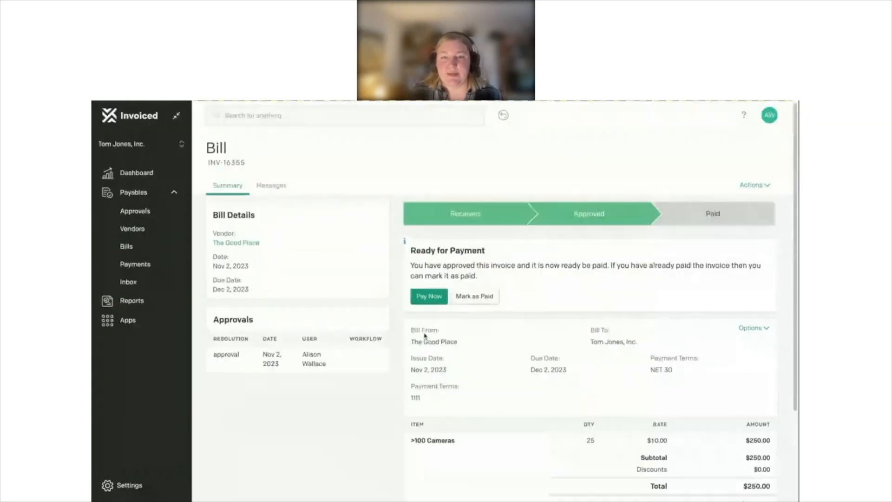
pyautogui.click(433, 299)
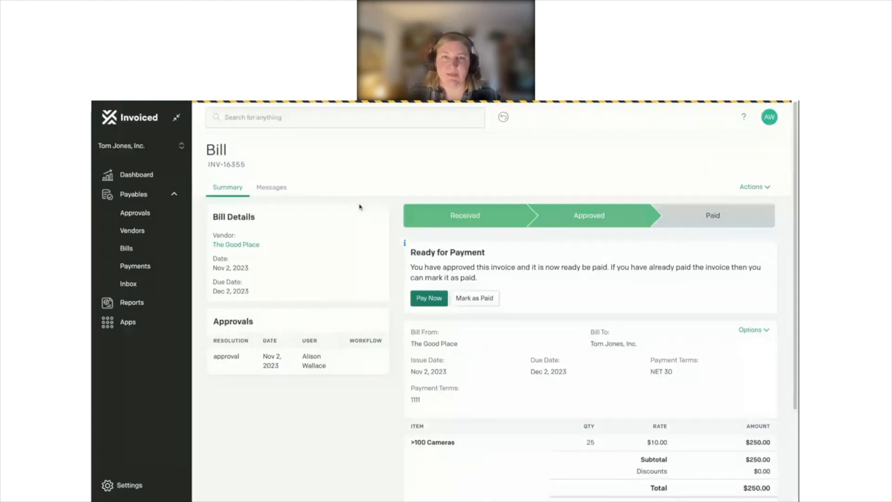
pyautogui.press('super+r')
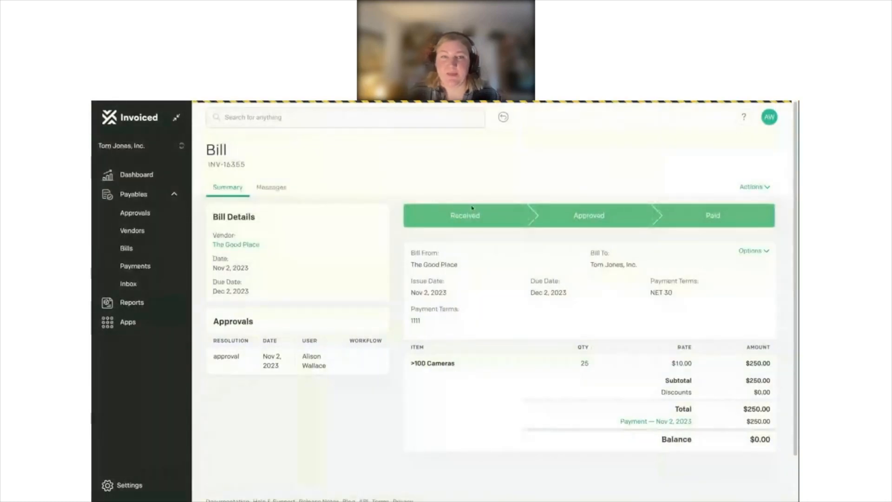
pyautogui.click(324, 101)
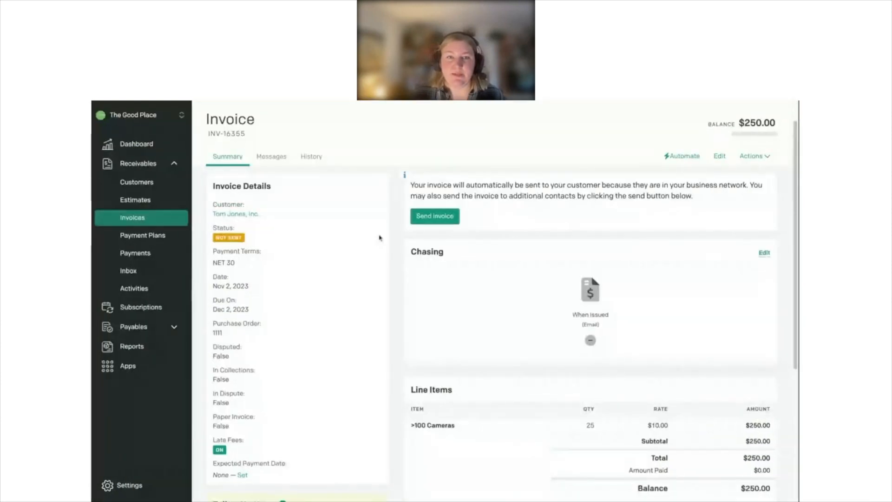
pyautogui.click(246, 215)
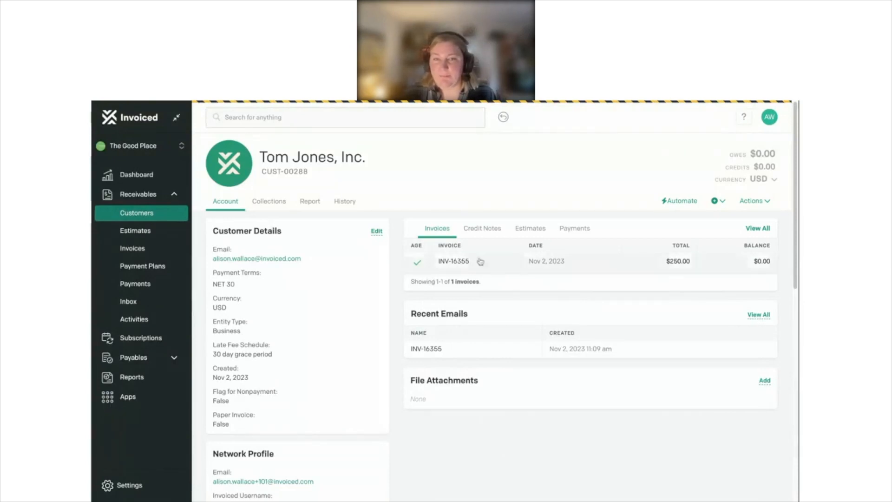
pyautogui.click(575, 228)
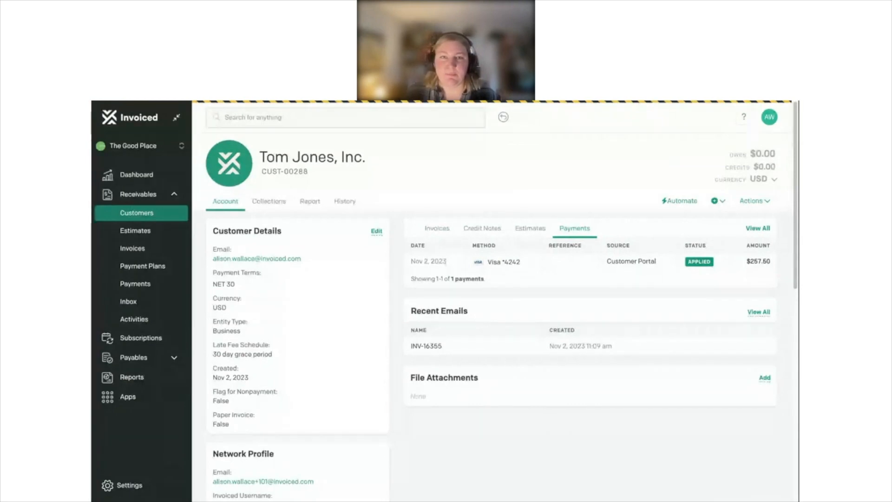
# - Return to the paid bill in Tom Jones, Inc.'s account and view its download options
pyautogui.hotkey('ctrl', 'Tab')
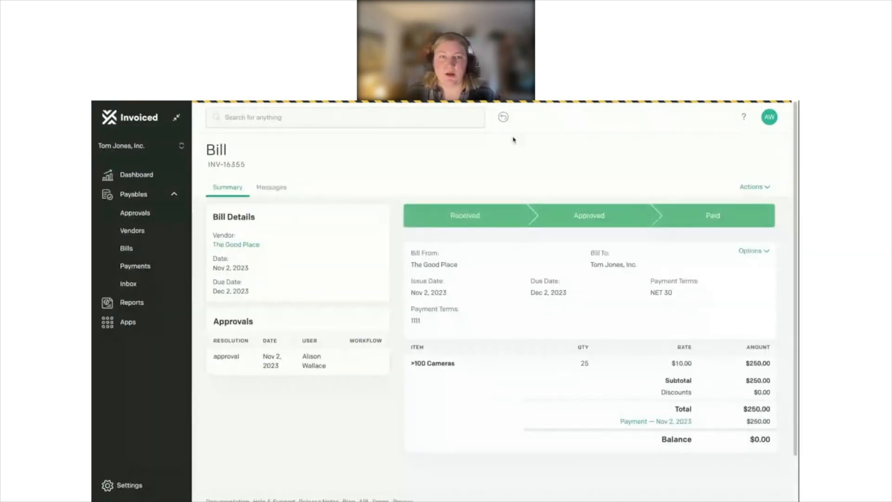
pyautogui.click(764, 251)
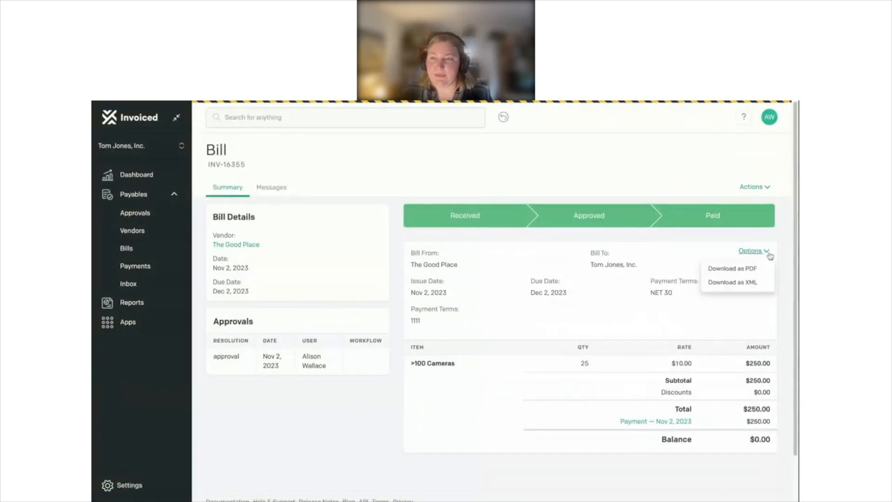
pyautogui.click(436, 332)
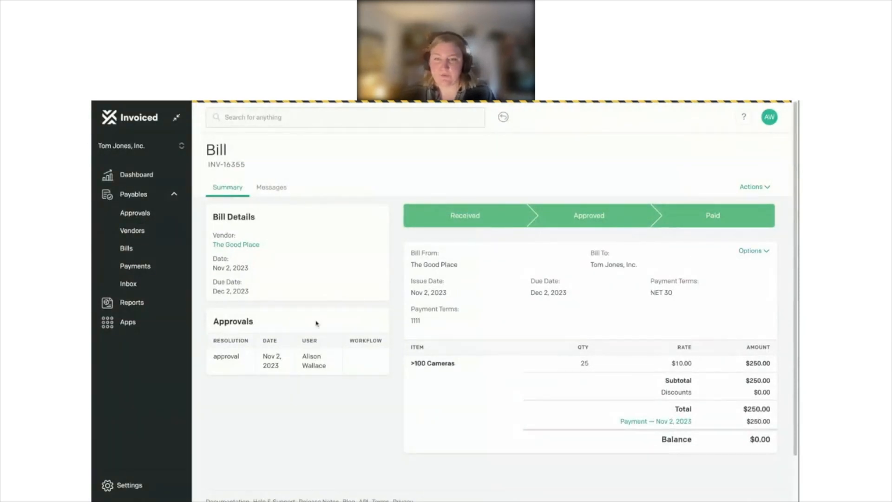
pyautogui.click(764, 251)
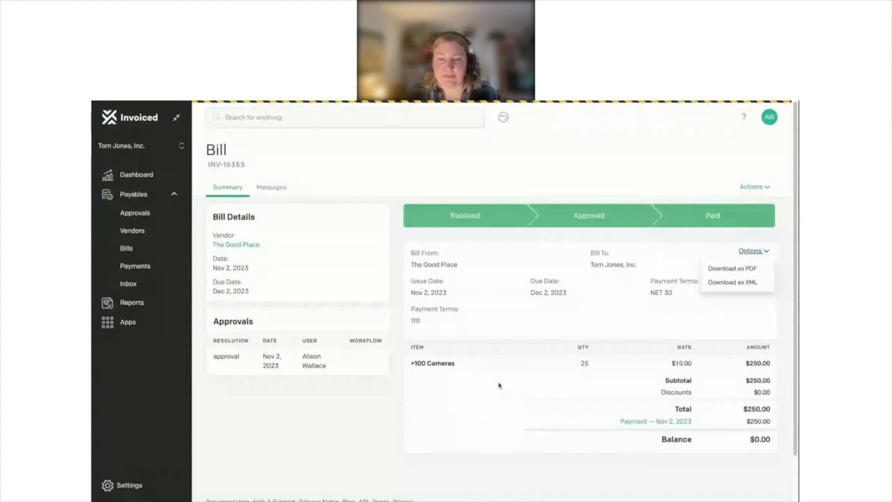
pyautogui.click(395, 423)
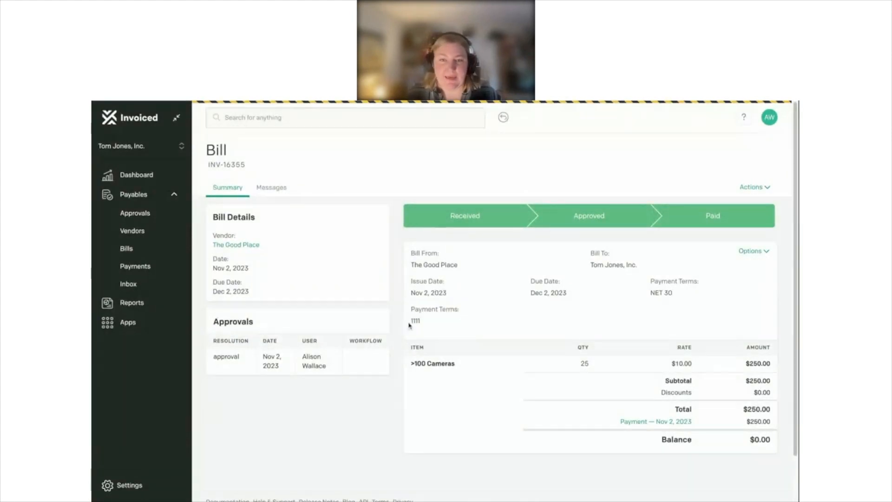